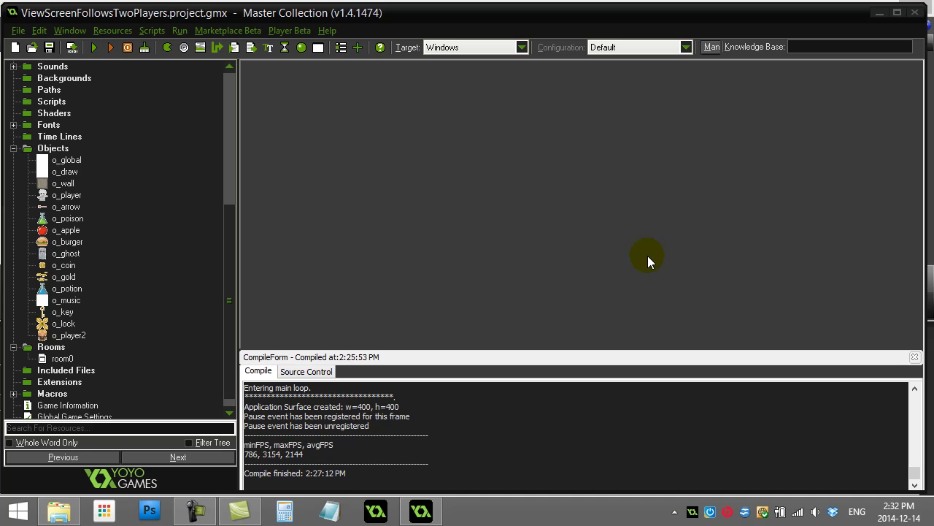
# - Open room0 and bring up its view settings with View 0 selected, checking its size and followed object
pyautogui.doubleClick(62, 358)
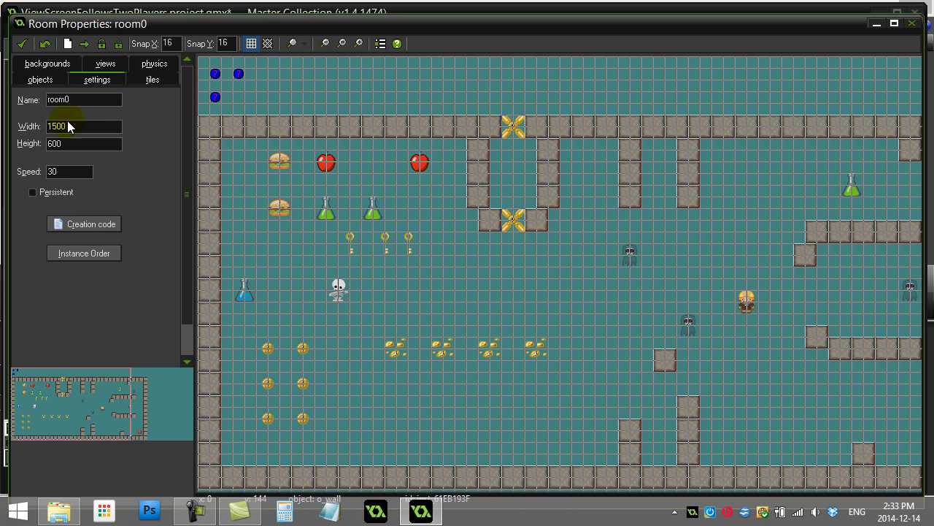
pyautogui.click(106, 65)
pyautogui.click(22, 101)
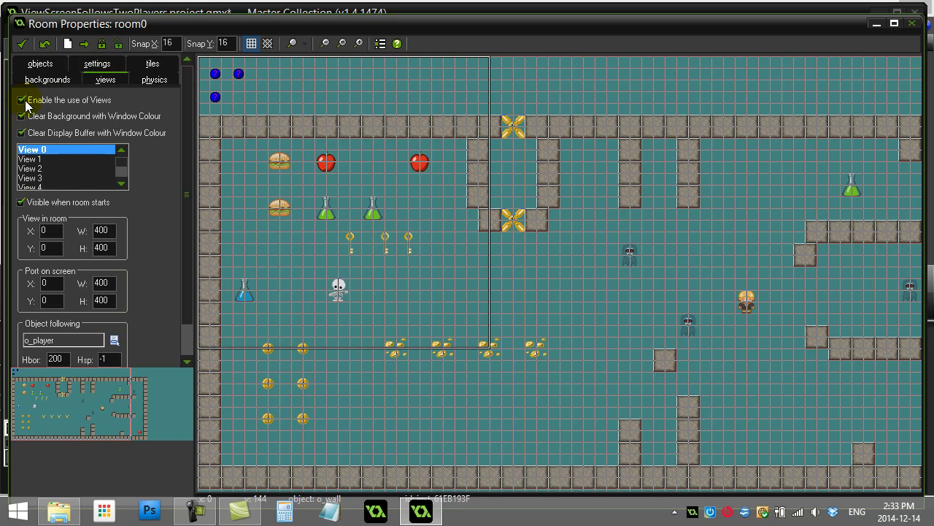
pyautogui.click(30, 151)
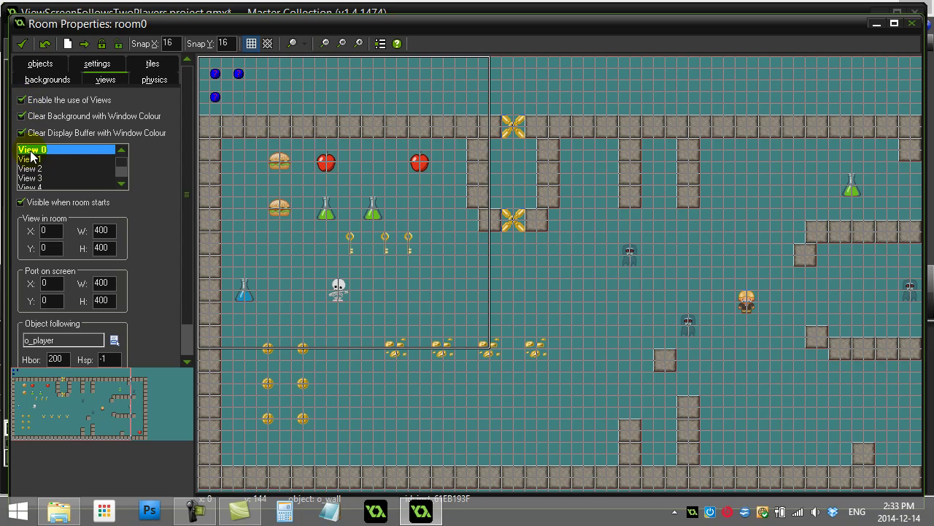
pyautogui.click(105, 246)
pyautogui.scroll(-1, 186, 284)
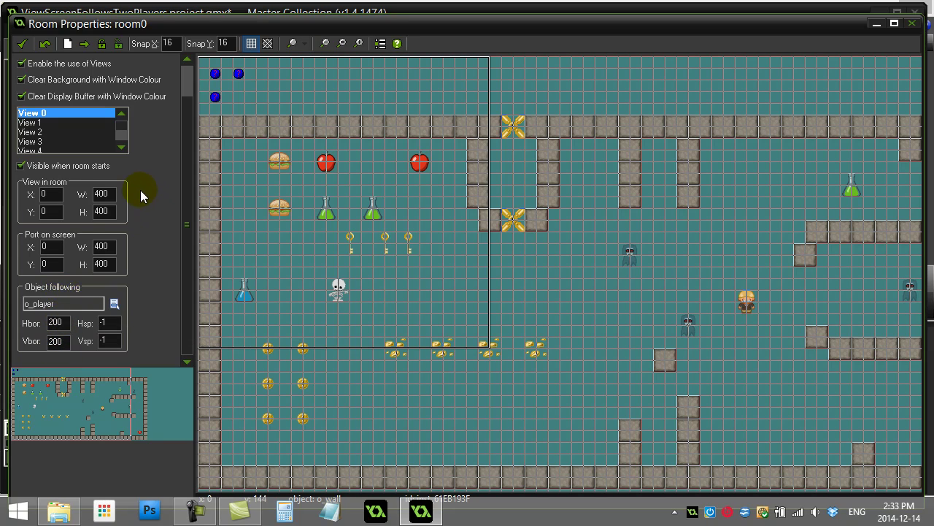
# - Make View 1 visible when the room starts and set its view in room to 400 wide and 400 high
pyautogui.click(29, 124)
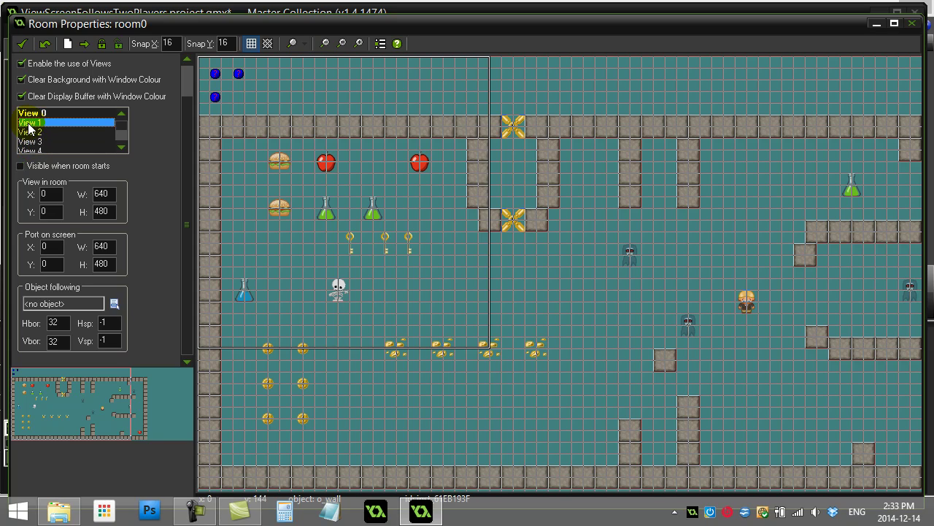
pyautogui.click(22, 167)
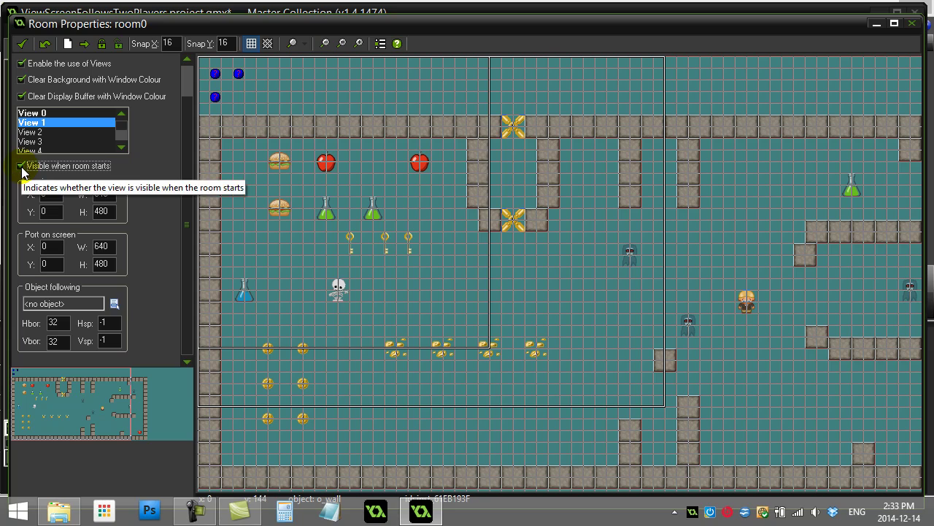
pyautogui.doubleClick(111, 193)
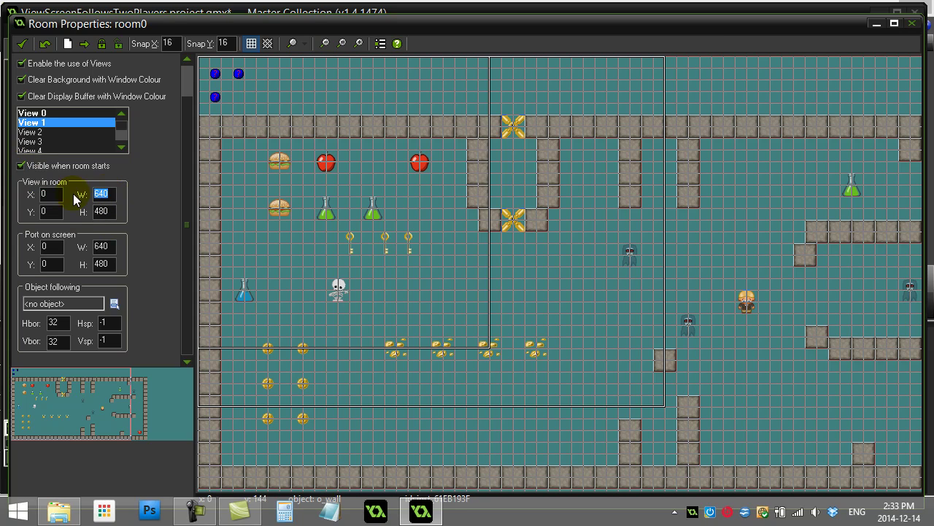
pyautogui.write('400')
pyautogui.press('Tab')
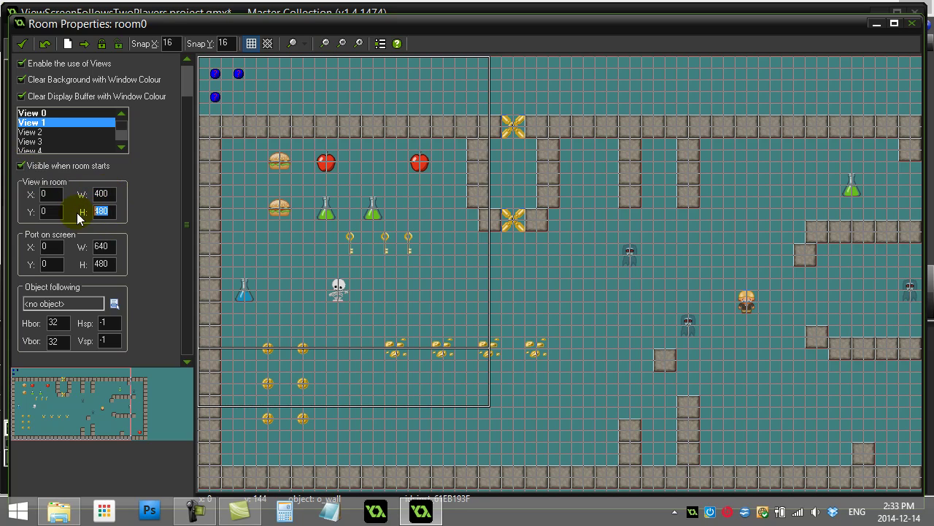
pyautogui.write('400')
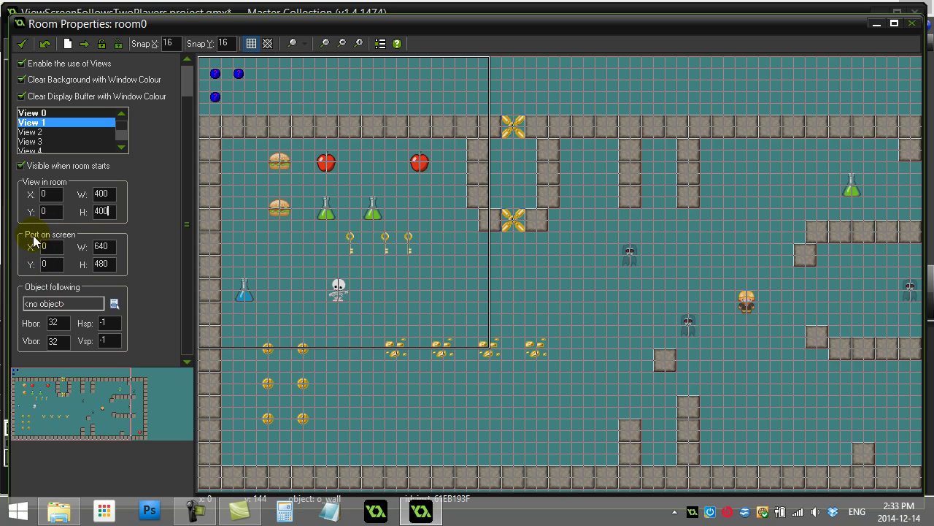
# - Set View 1's port on screen to a width of 400 and a height of 400
pyautogui.doubleClick(111, 246)
pyautogui.write('400')
pyautogui.click(112, 265)
pyautogui.doubleClick(111, 264)
pyautogui.write('400')
# - Compare with View 0's settings, and set the X position of View 1's port on screen to 410
pyautogui.click(51, 264)
pyautogui.doubleClick(51, 263)
pyautogui.click(35, 115)
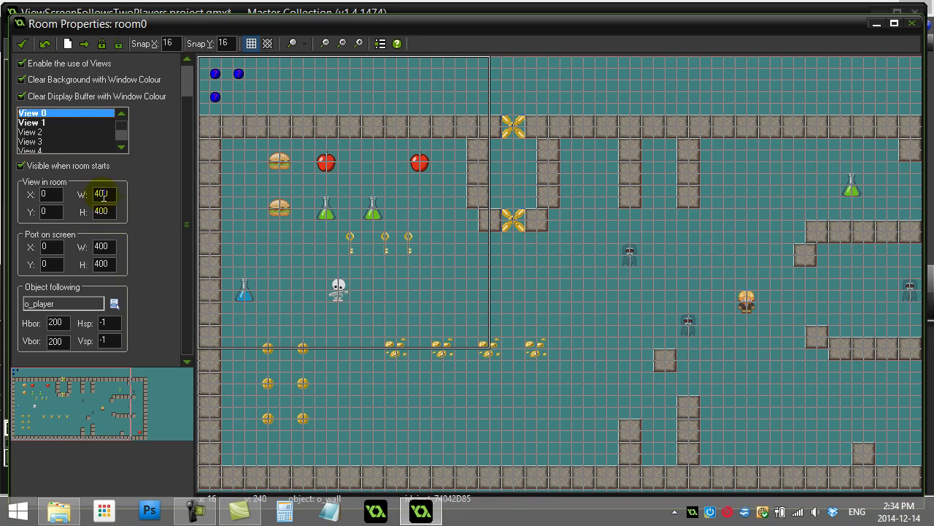
pyautogui.click(32, 122)
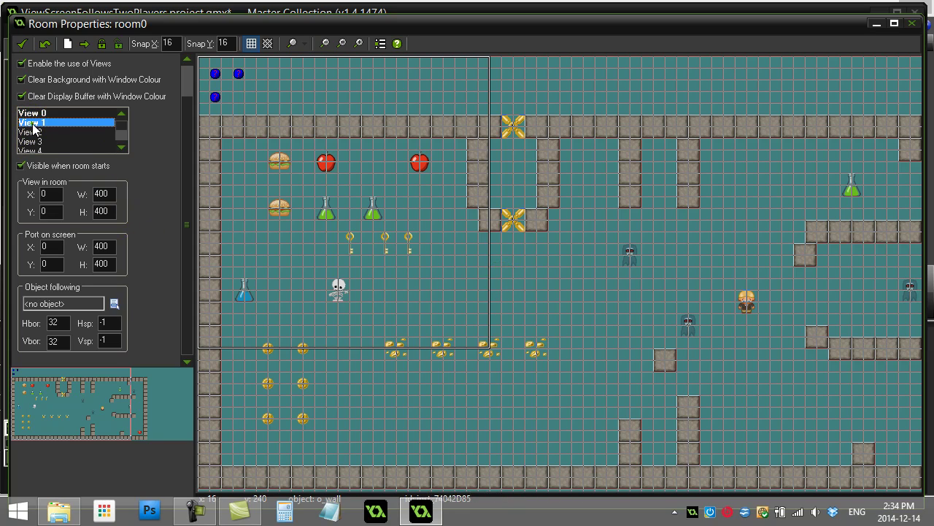
pyautogui.doubleClick(44, 246)
pyautogui.click(52, 264)
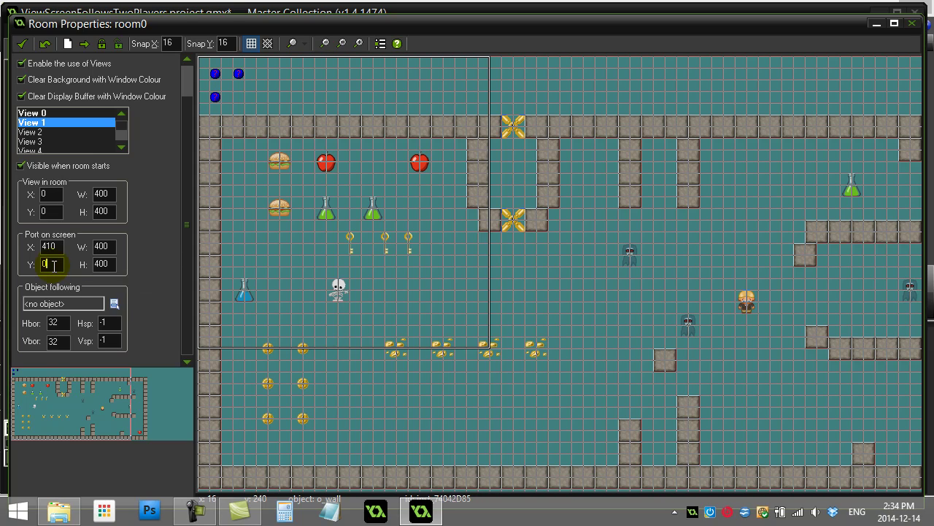
pyautogui.moveTo(64, 246); pyautogui.dragTo(22, 252)
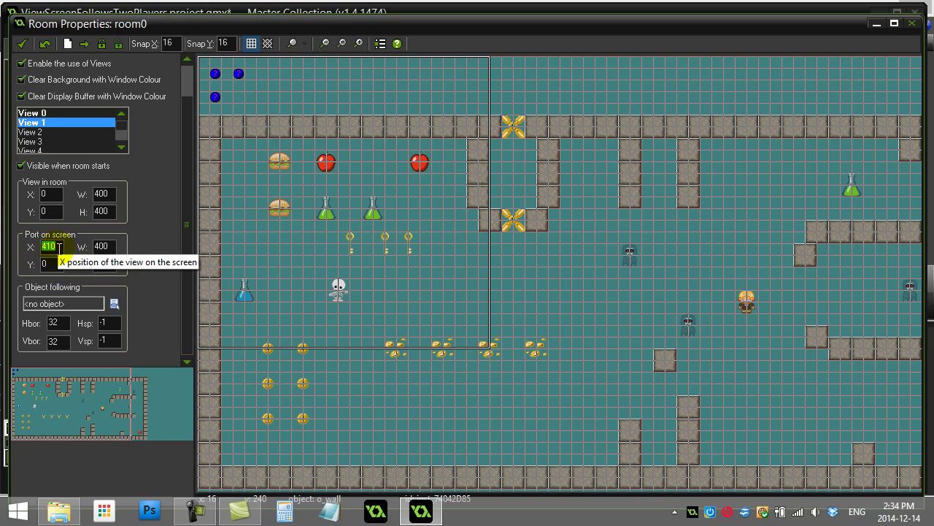
# - Set View 1's horizontal and vertical object-following borders to 200 each
pyautogui.click(53, 324)
pyautogui.write('200')
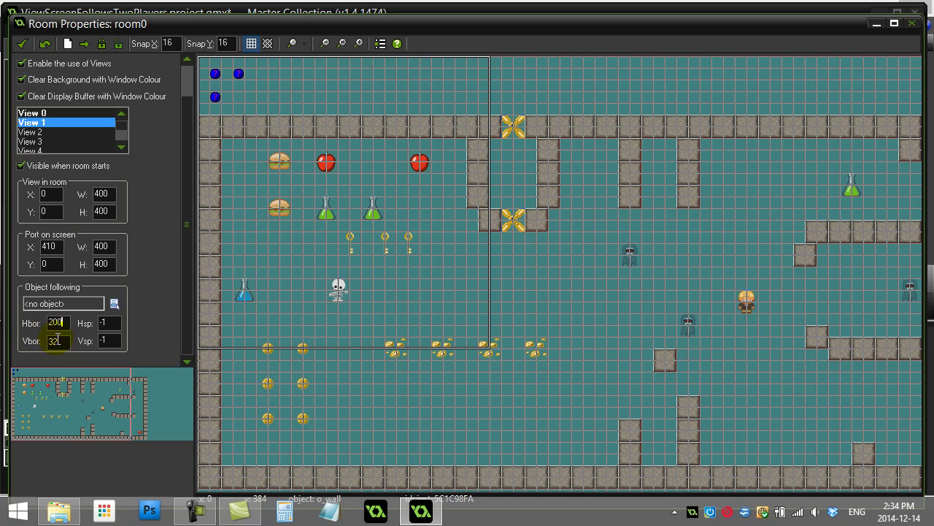
pyautogui.click(58, 338)
pyautogui.write('2')
# - Run the game, move both players around to test the two side-by-side views, and close the game
pyautogui.moveTo(73, 25); pyautogui.dragTo(106, 94)
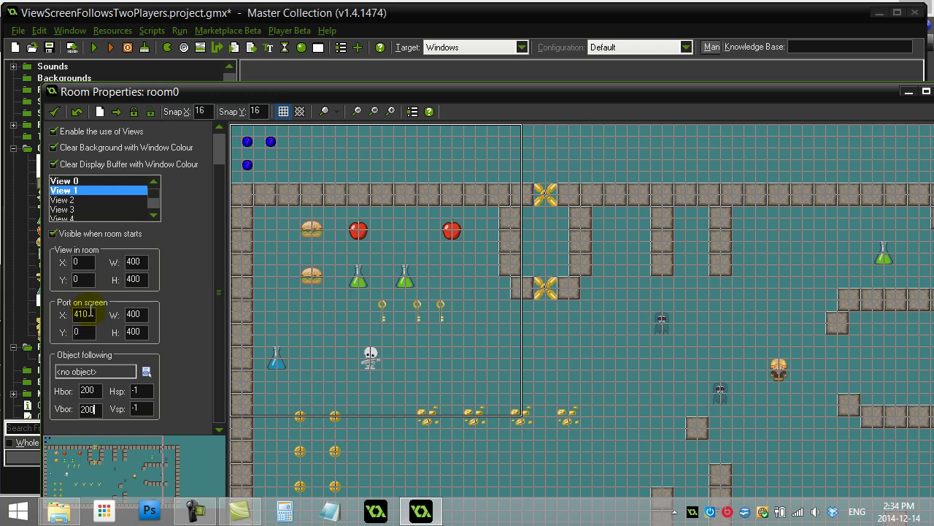
pyautogui.click(95, 48)
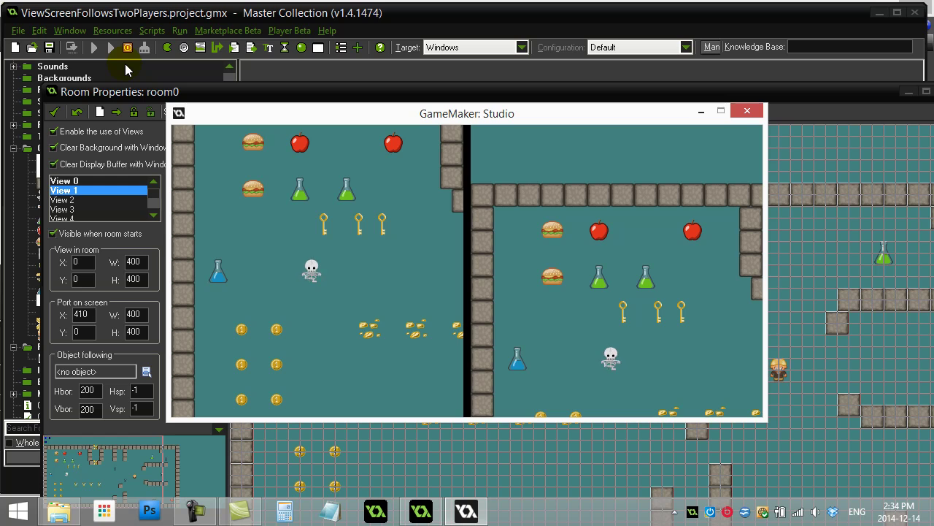
pyautogui.press('Right')
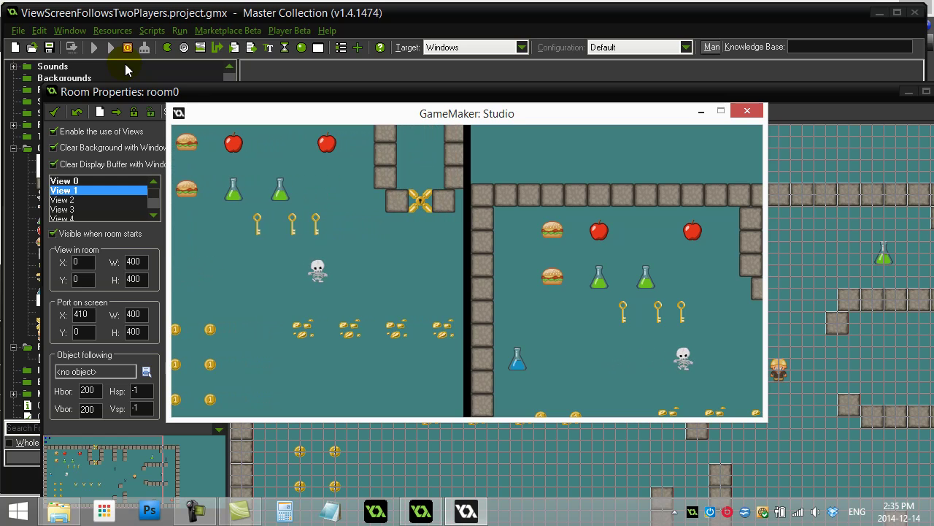
pyautogui.press('Right')
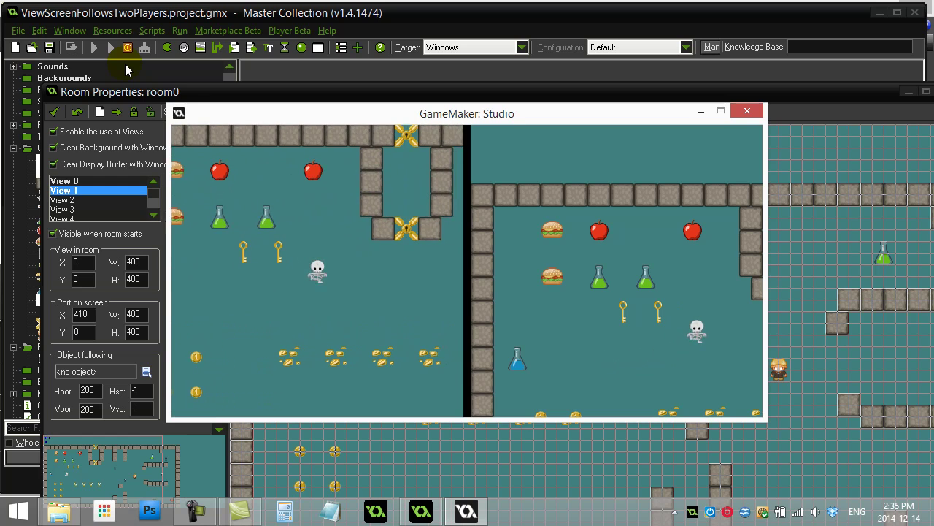
pyautogui.press('Right')
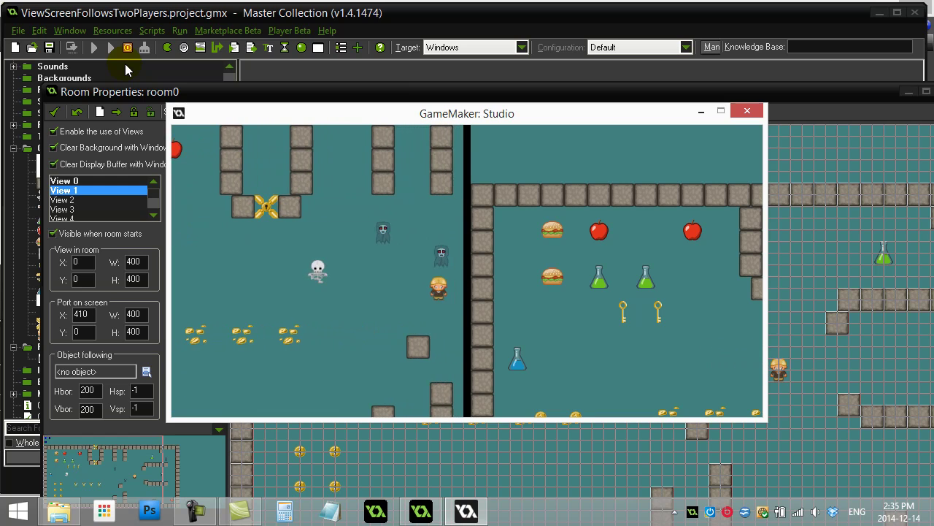
pyautogui.press('Left')
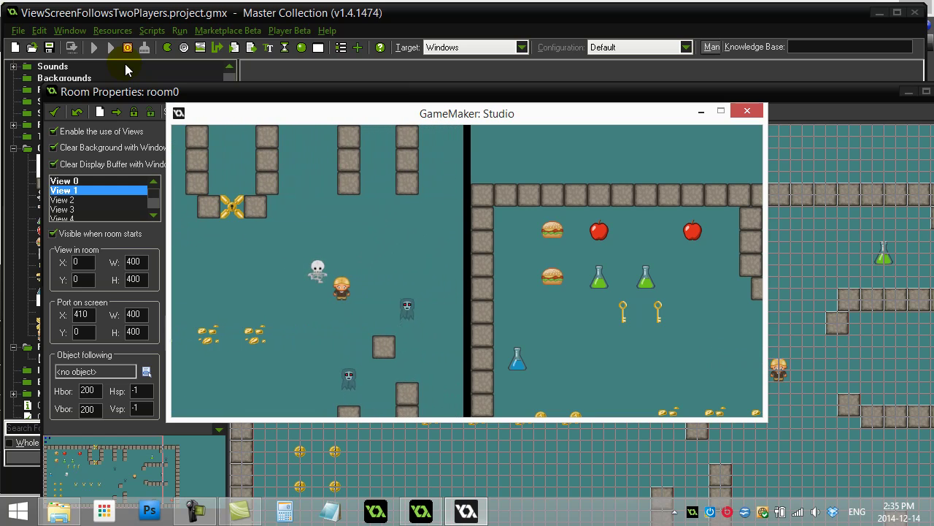
pyautogui.press('Left')
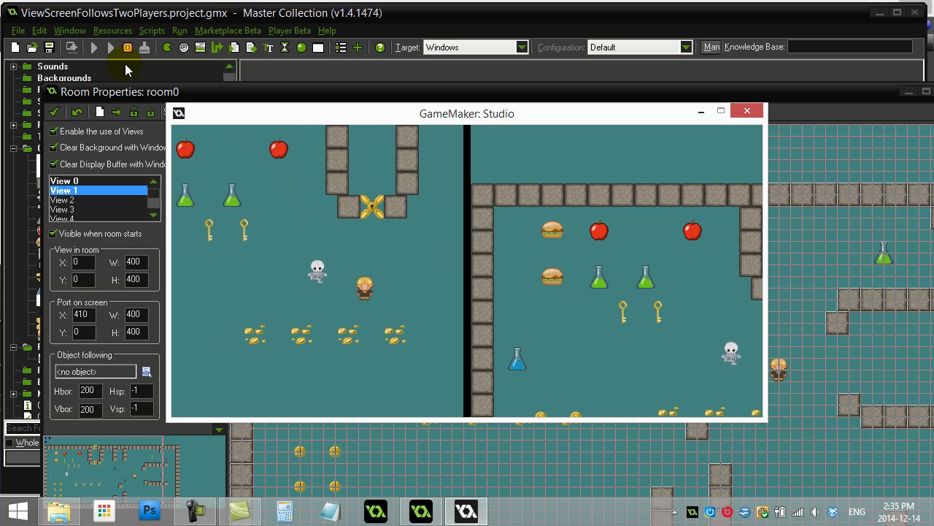
pyautogui.press('a')
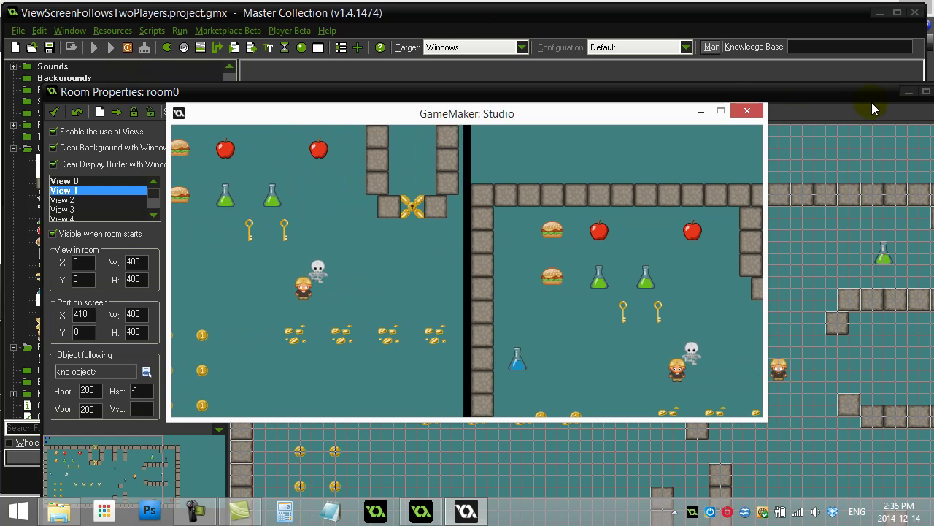
pyautogui.click(748, 114)
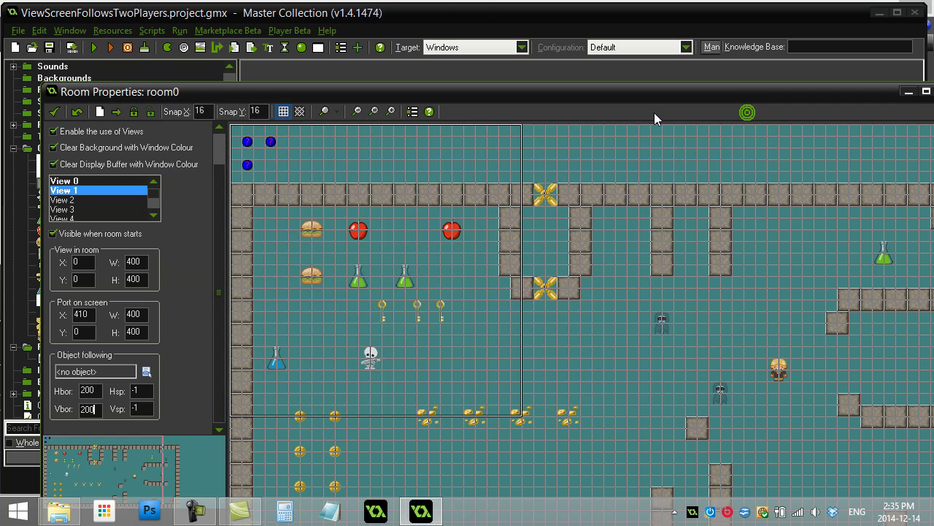
# - Make View 1 follow o_player2 and run the game again
pyautogui.click(72, 375)
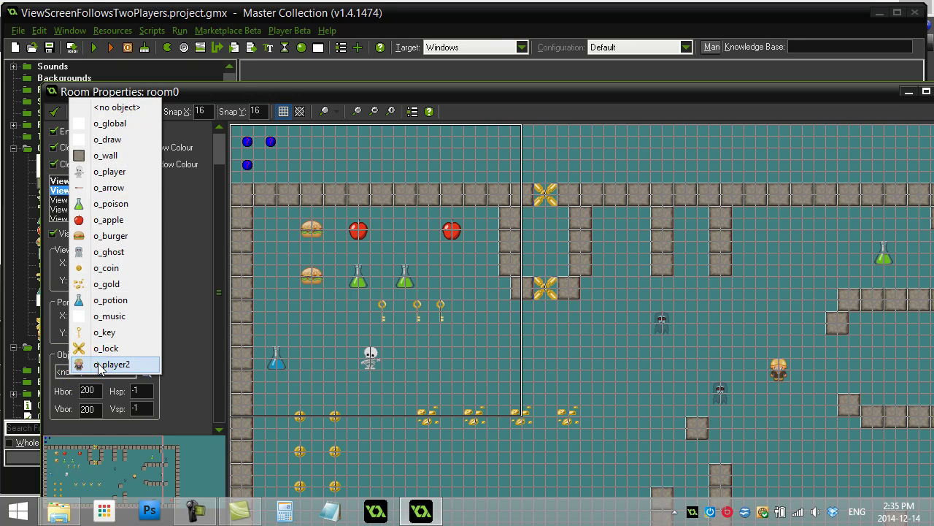
pyautogui.click(102, 365)
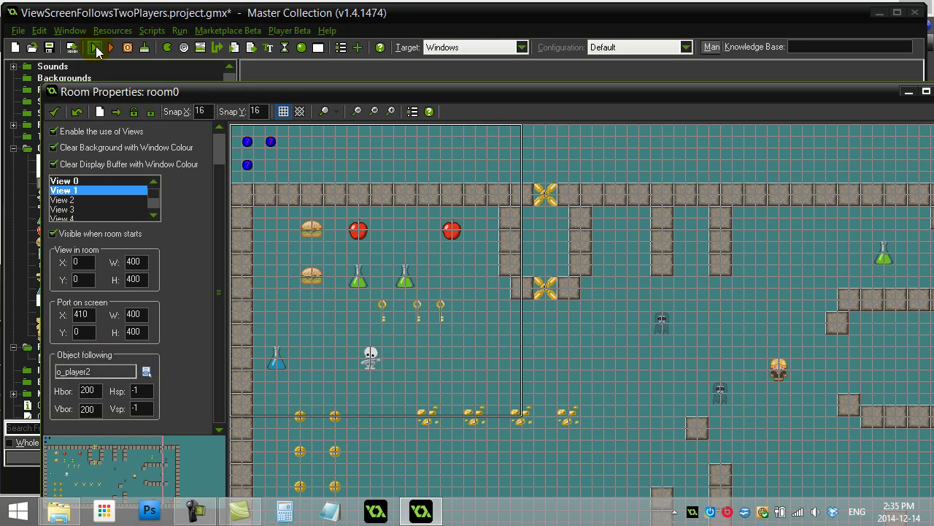
pyautogui.click(95, 48)
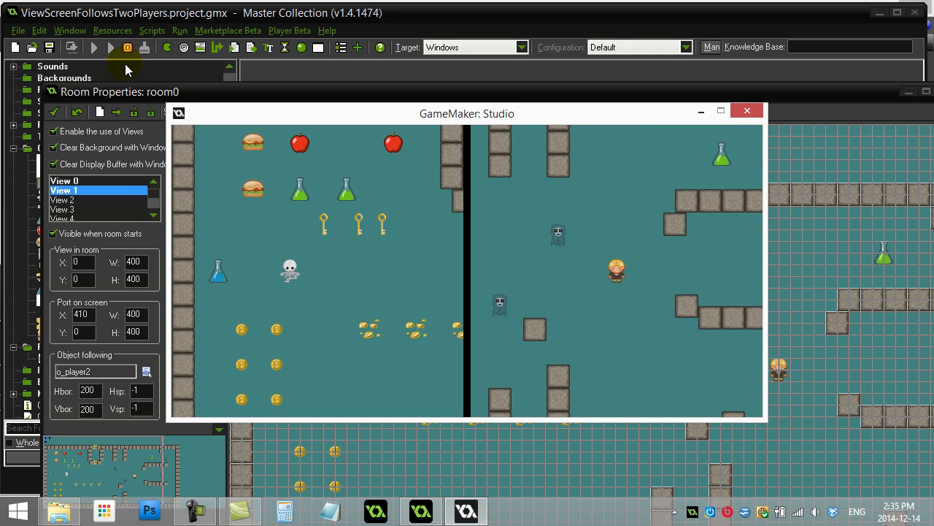
# - Move both players around the room to check whether each half of the split screen follows its own player
pyautogui.press('Right')
pyautogui.press('Left')
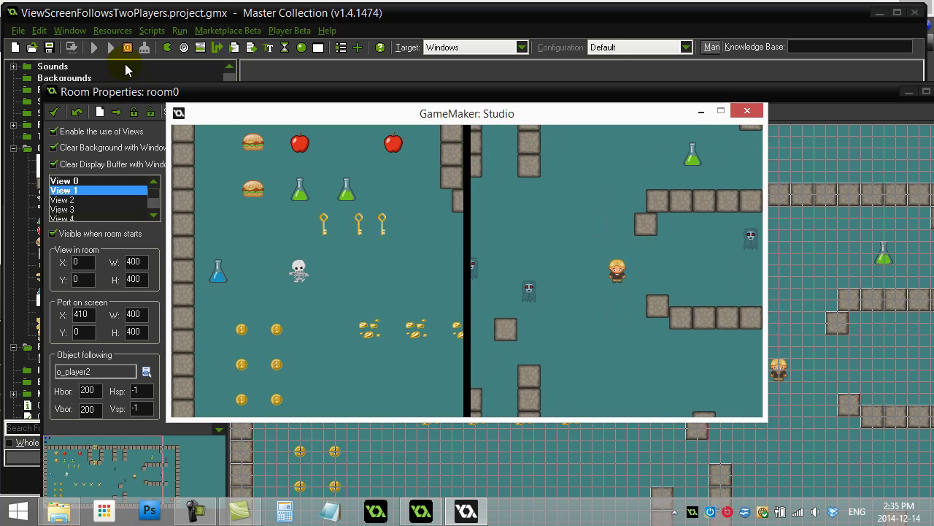
pyautogui.press('d')
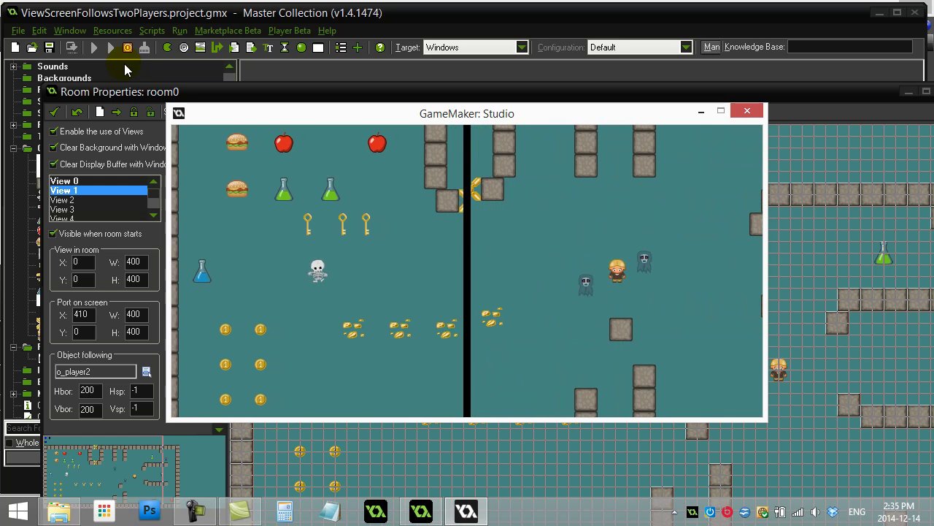
pyautogui.press('Left')
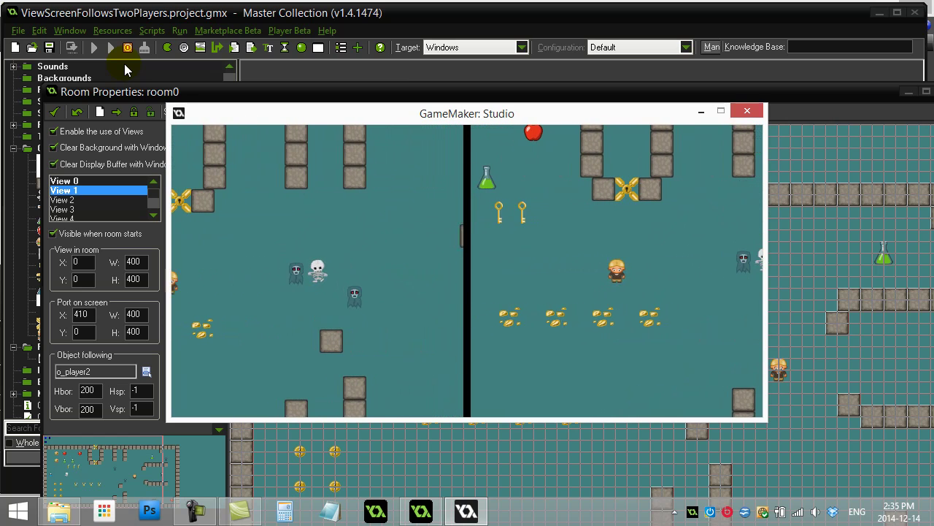
pyautogui.press('Right')
pyautogui.press('a')
pyautogui.press('w')
pyautogui.press('a')
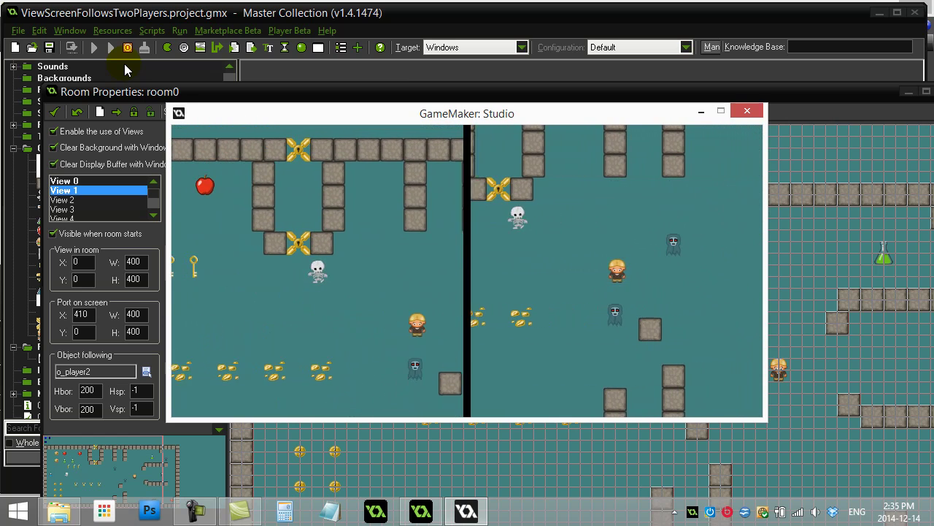
pyautogui.press('s')
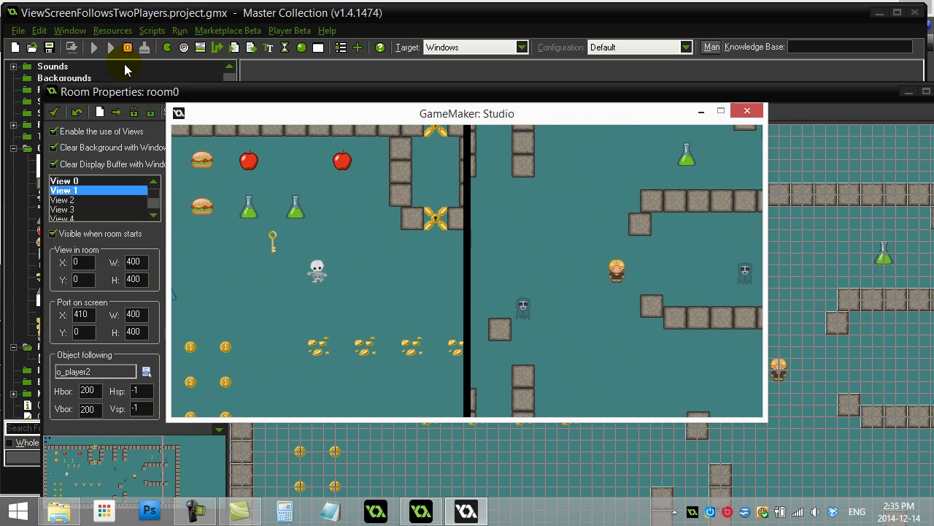
pyautogui.press('Left')
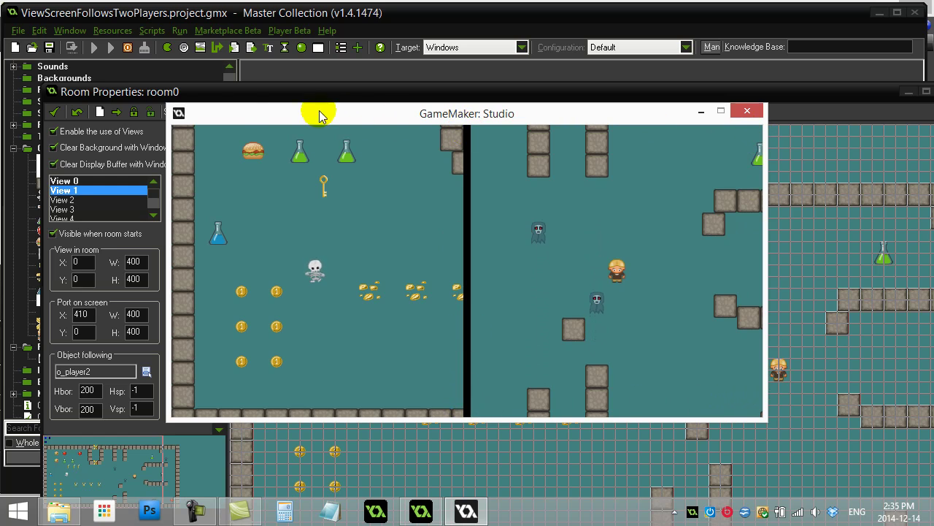
pyautogui.click(188, 134)
pyautogui.press('Up')
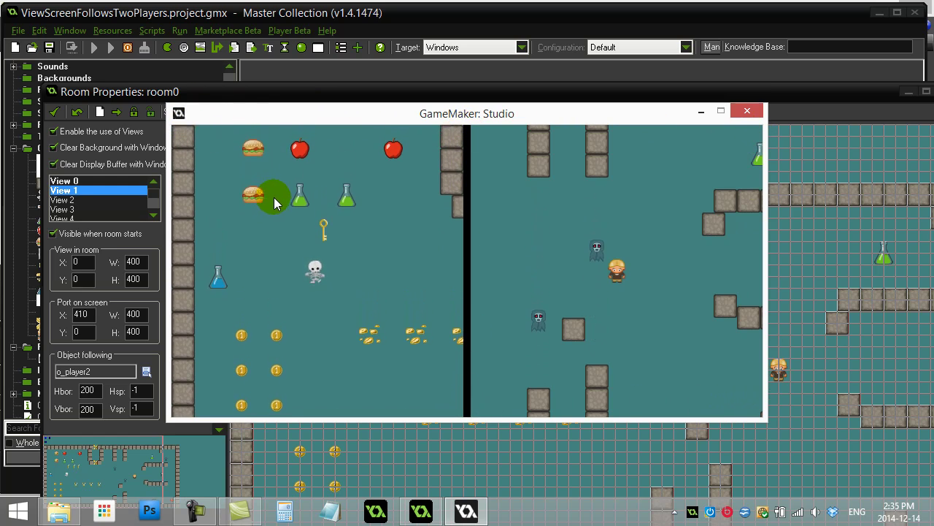
pyautogui.press('Right')
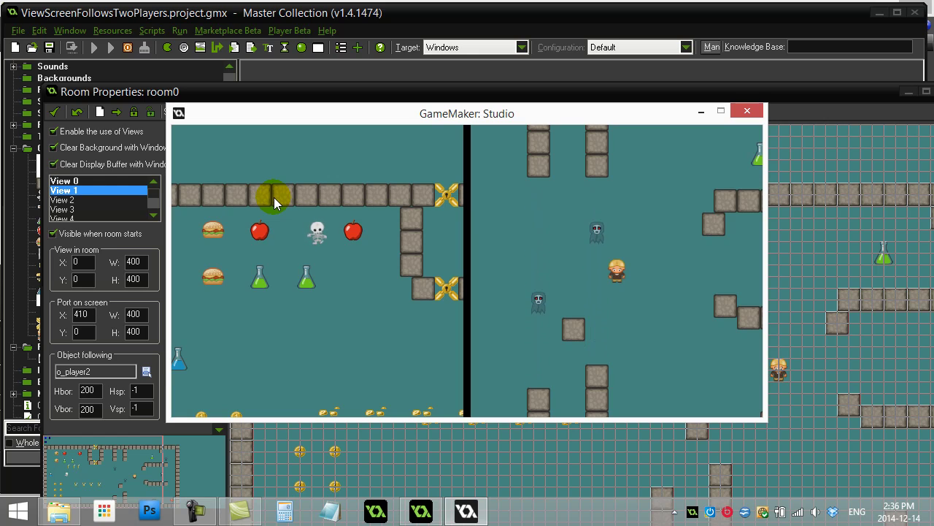
pyautogui.press('Left')
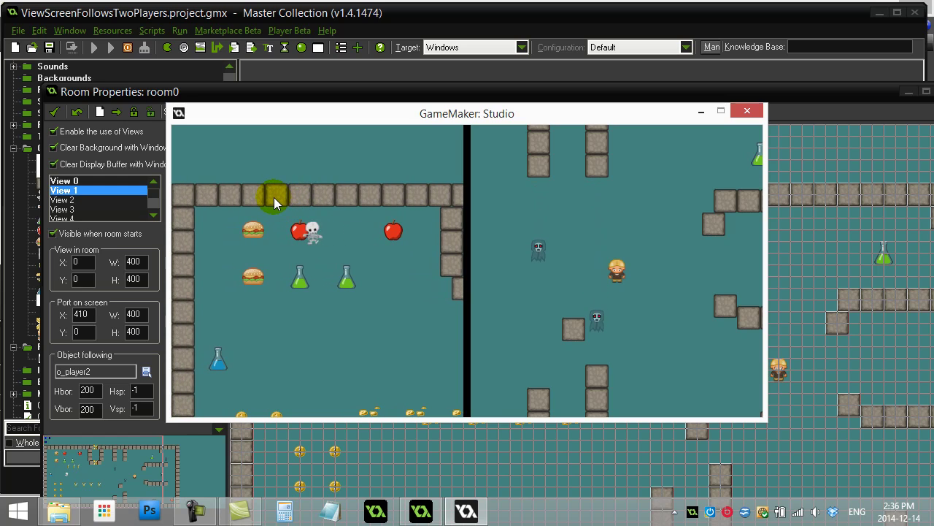
# - Walk the skeleton player into the room's upper-left corner and down along the west wall to test its view near the room's edges
pyautogui.press('Left')
pyautogui.press('Up')
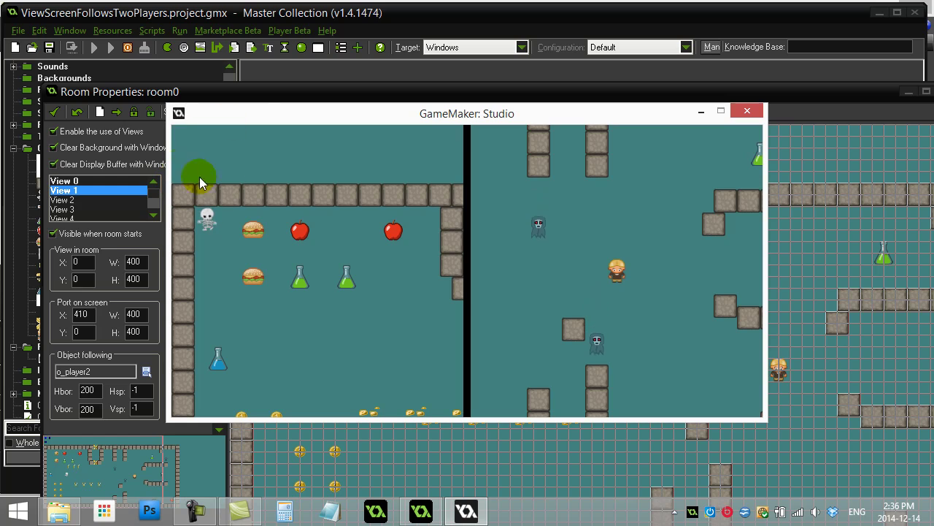
pyautogui.press('Down')
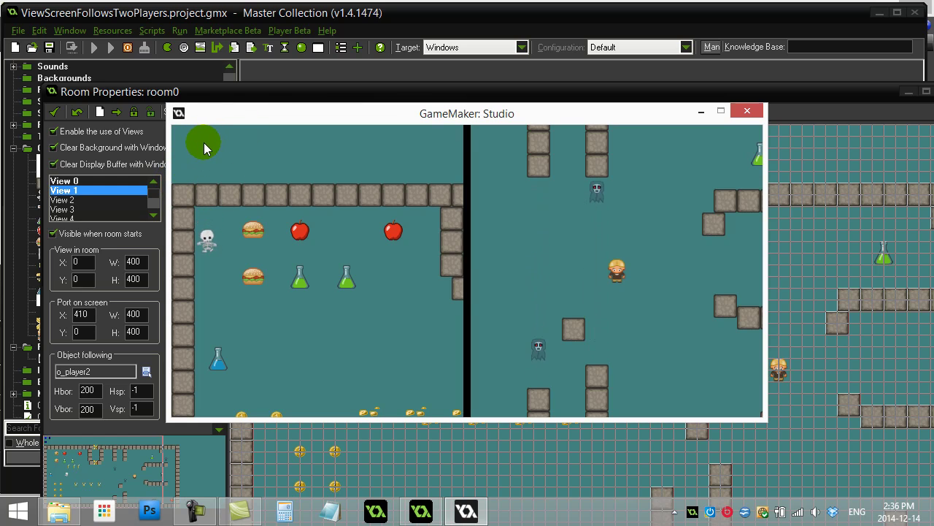
pyautogui.press('Right')
pyautogui.press('Down')
pyautogui.press('Right')
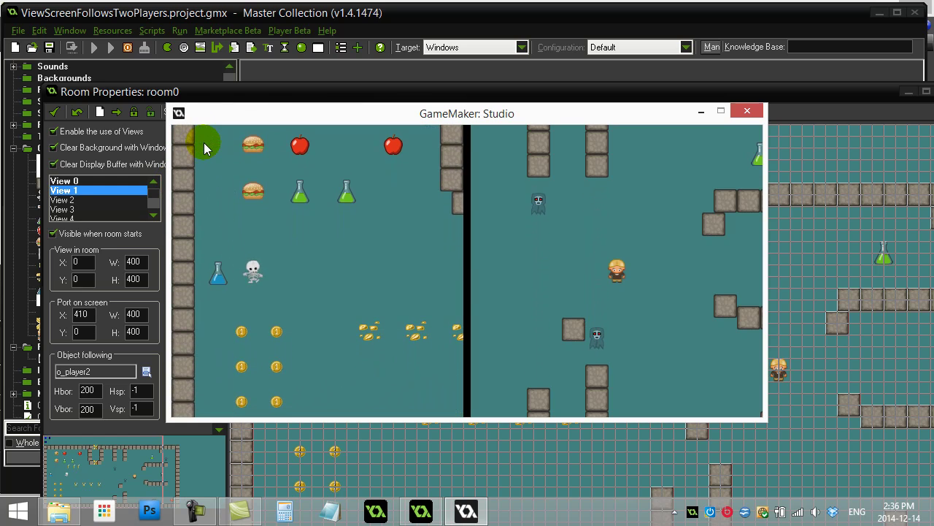
pyautogui.press('Down')
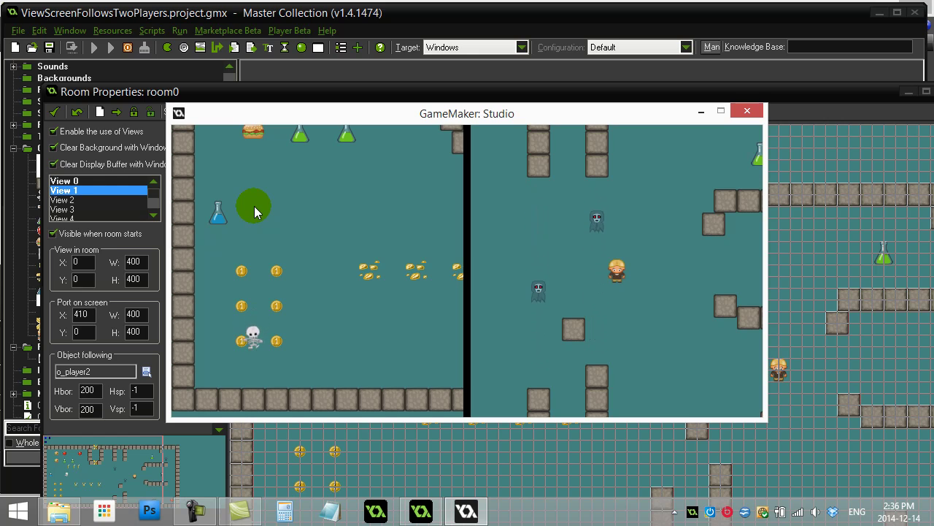
# - Walk the skeleton player east past the gold piles, up and back toward the burgers to check how its view scrolls in open space
pyautogui.press('Right')
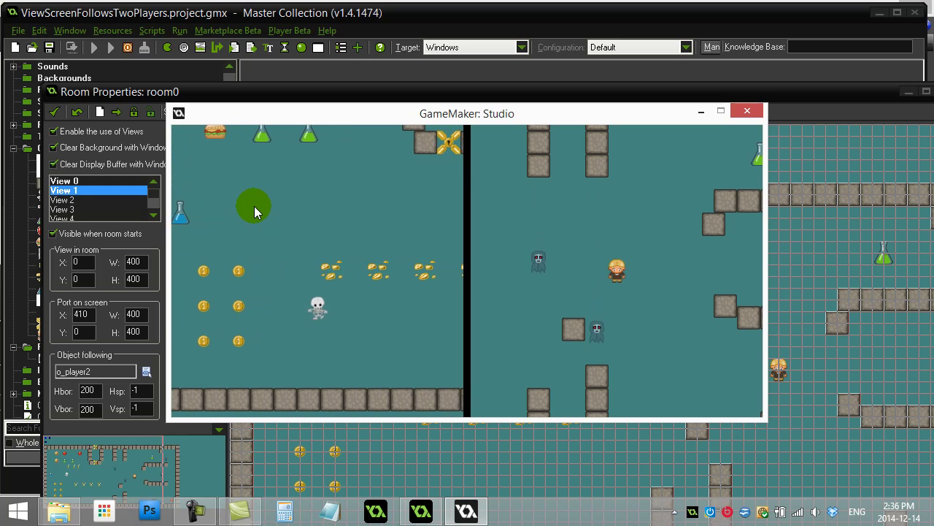
pyautogui.press('Right')
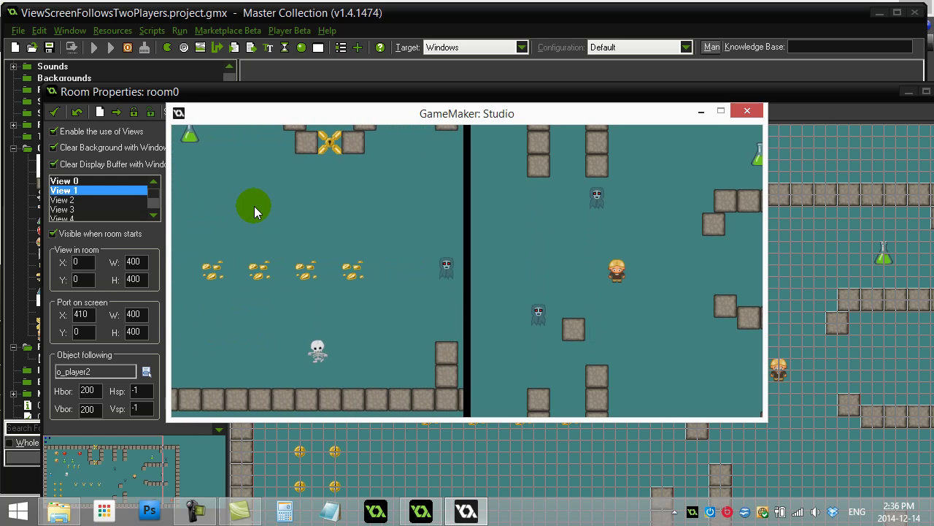
pyautogui.press('Up')
pyautogui.press('Left')
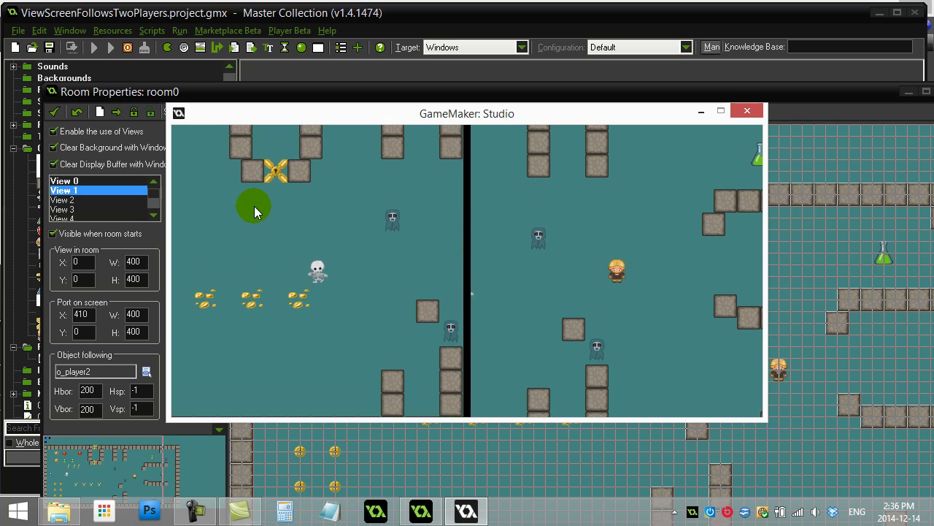
pyautogui.press('Up')
pyautogui.press('Left')
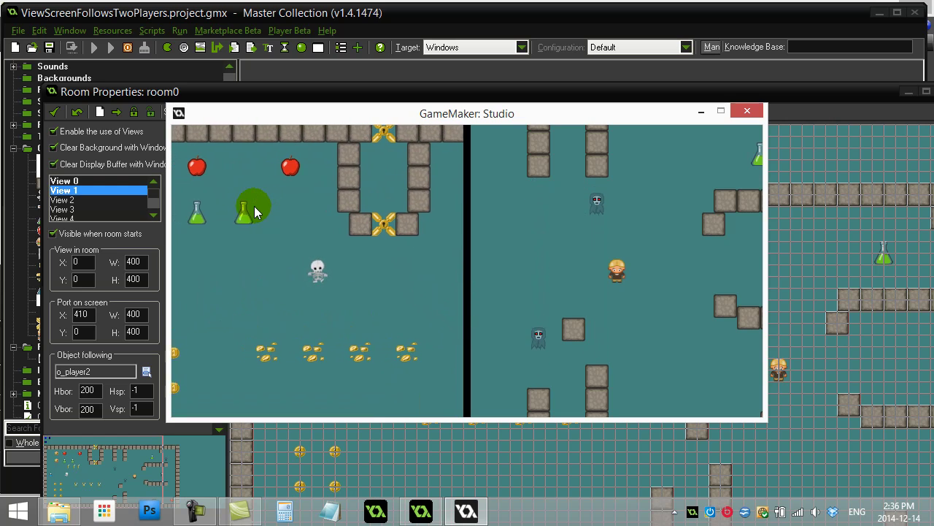
pyautogui.press('Left')
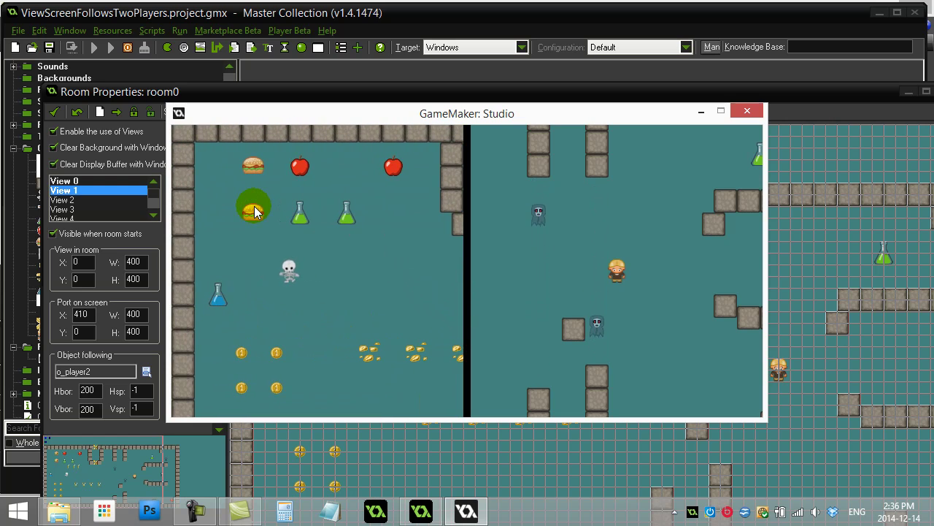